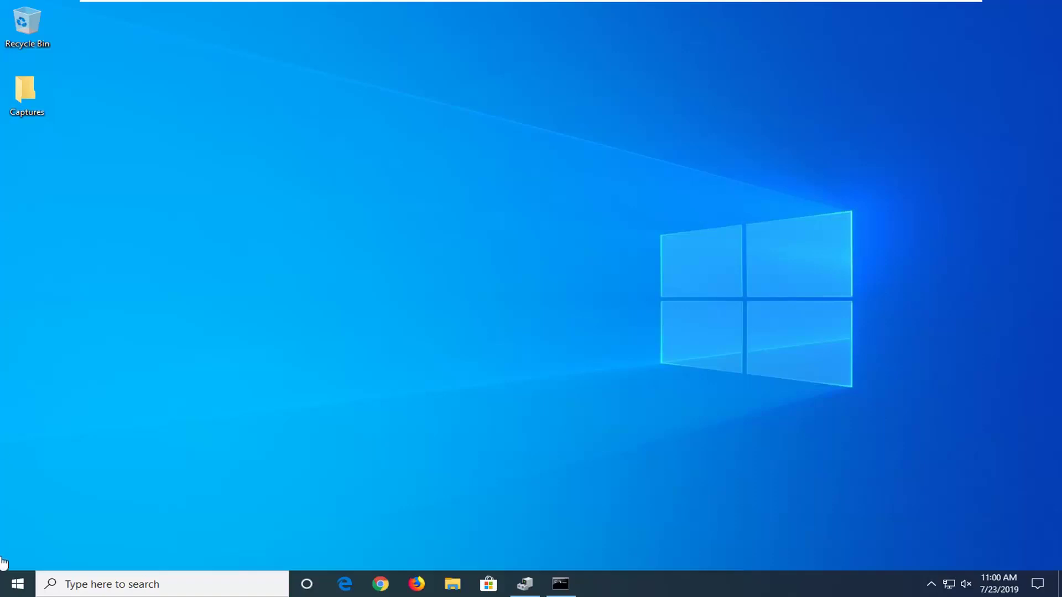
- Run Registry Editor as administrator from Start search and approve the UAC prompt
click(18, 584)
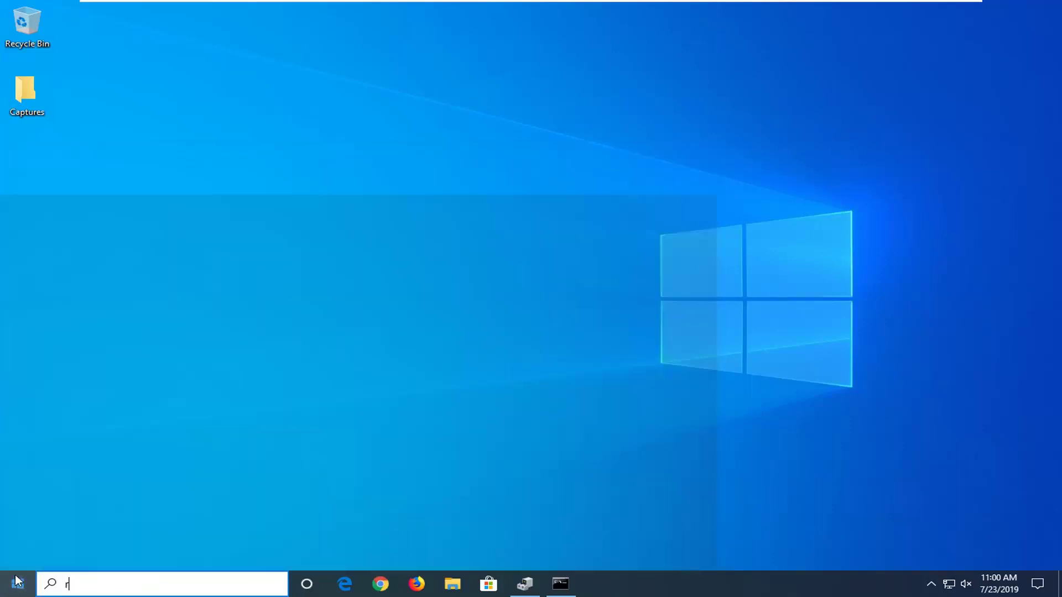
text(regedit)
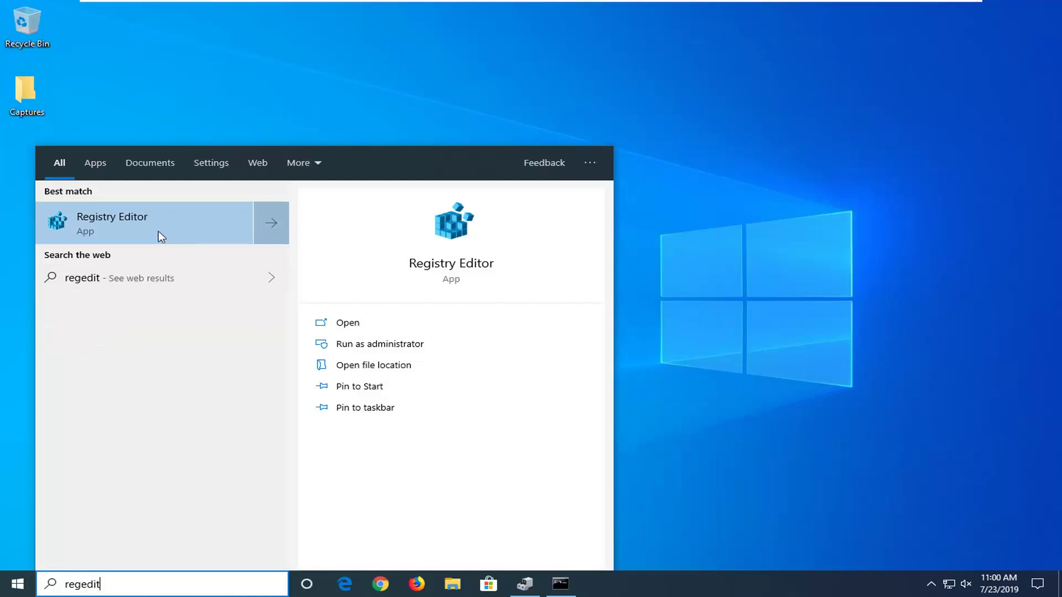
right_click(136, 225)
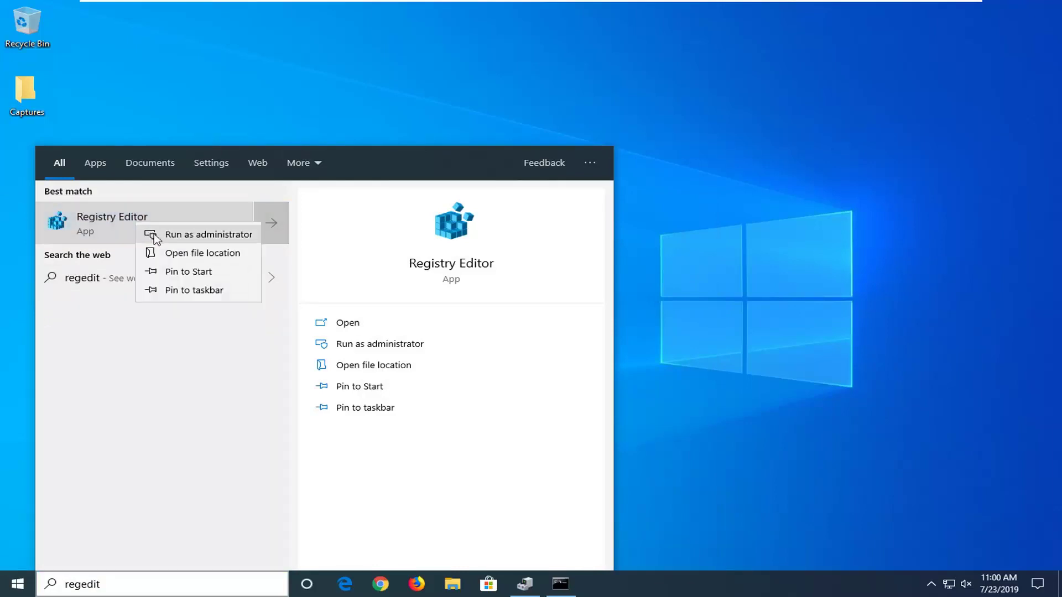
click(188, 238)
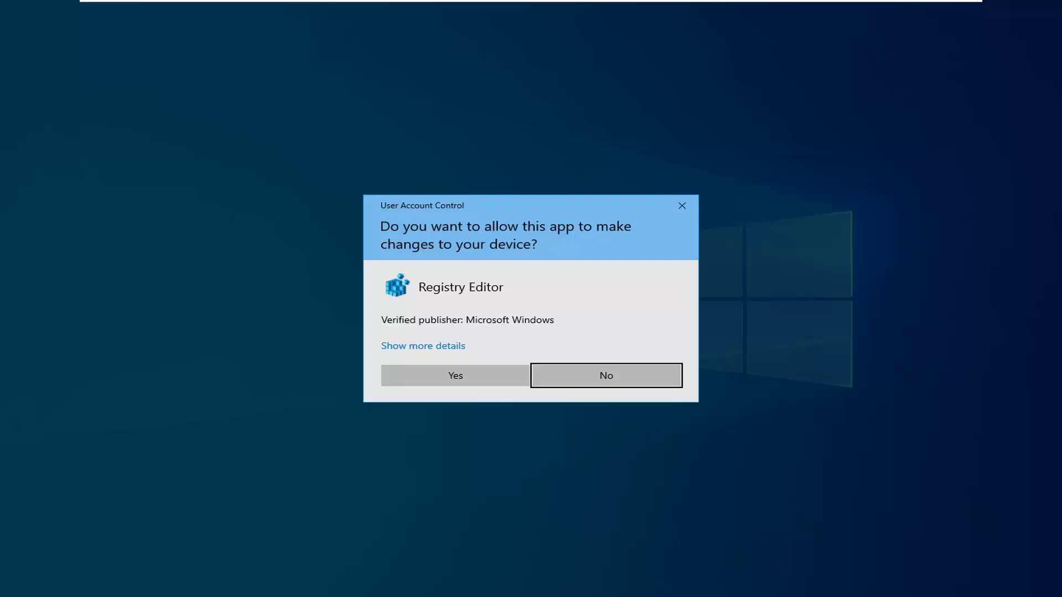
click(493, 374)
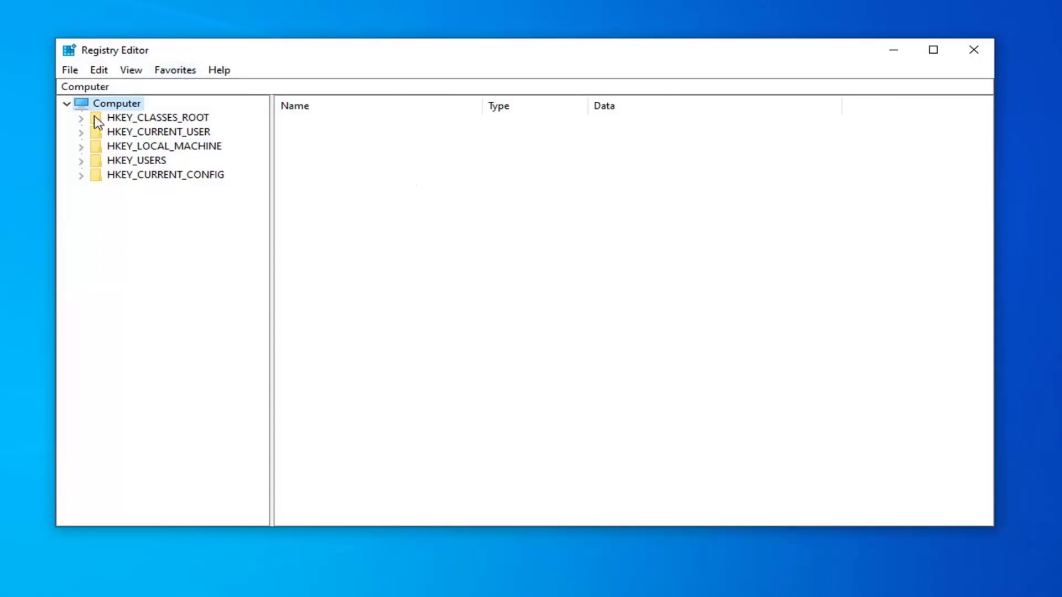
click(70, 72)
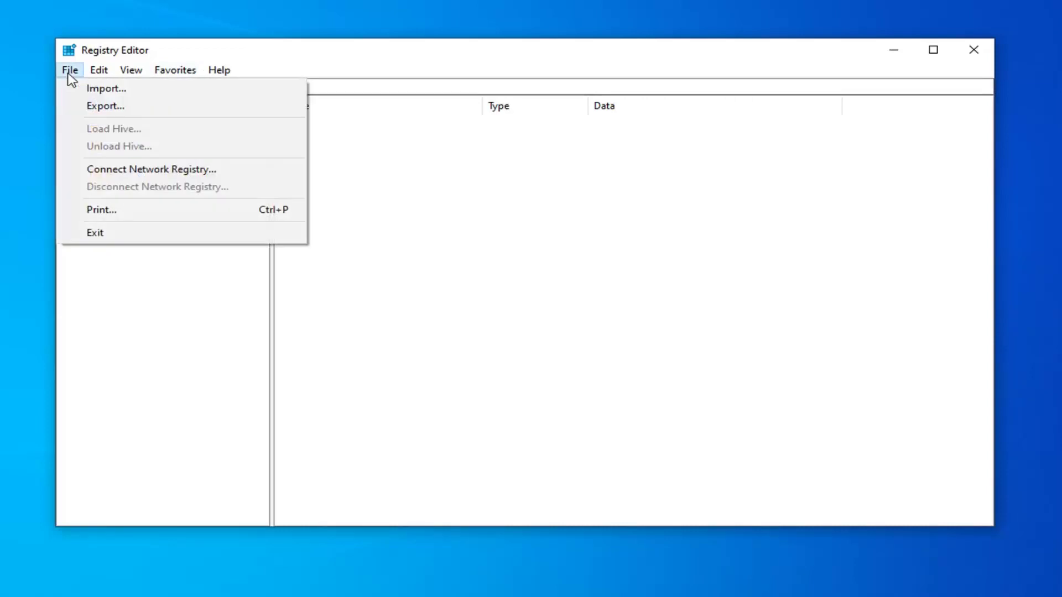
click(104, 105)
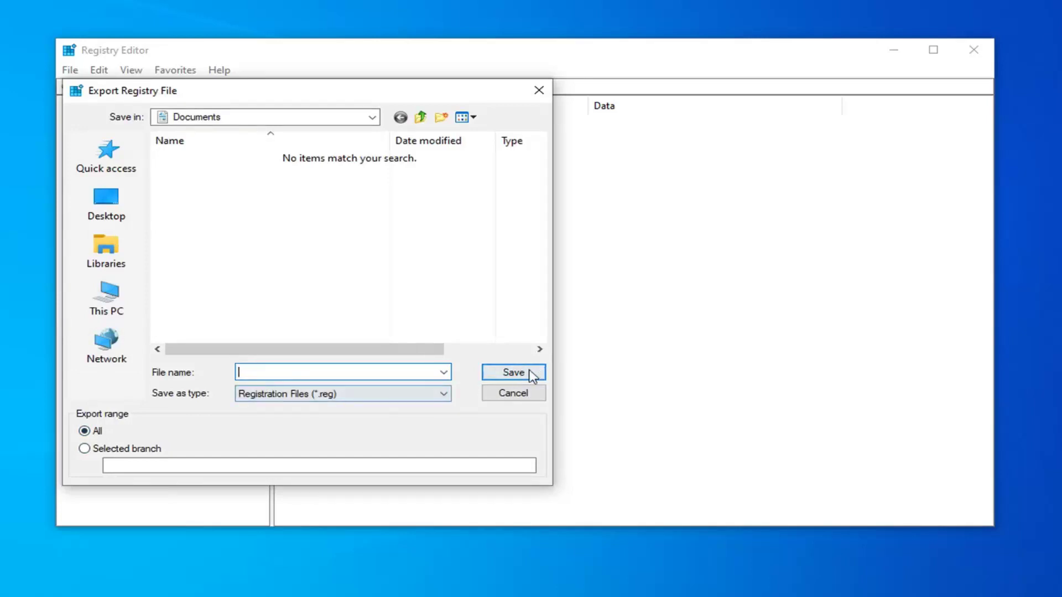
click(513, 393)
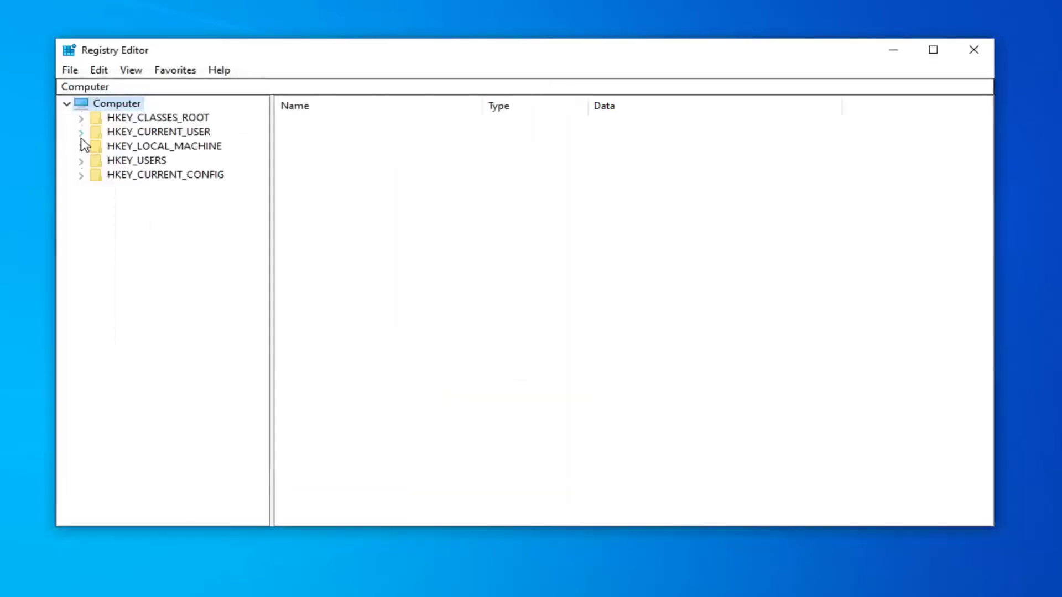
click(70, 70)
click(105, 88)
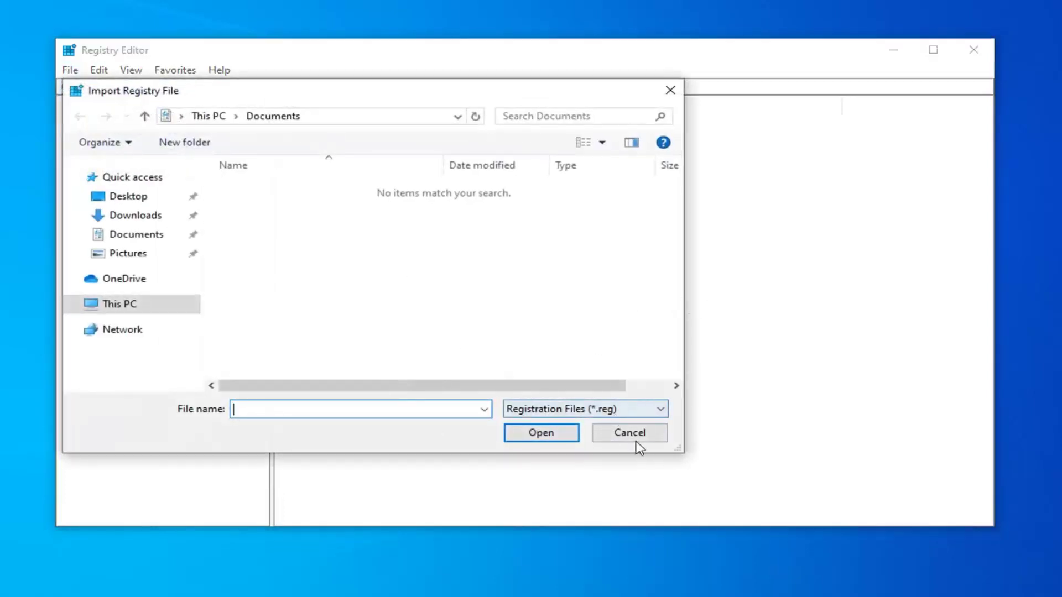
click(629, 433)
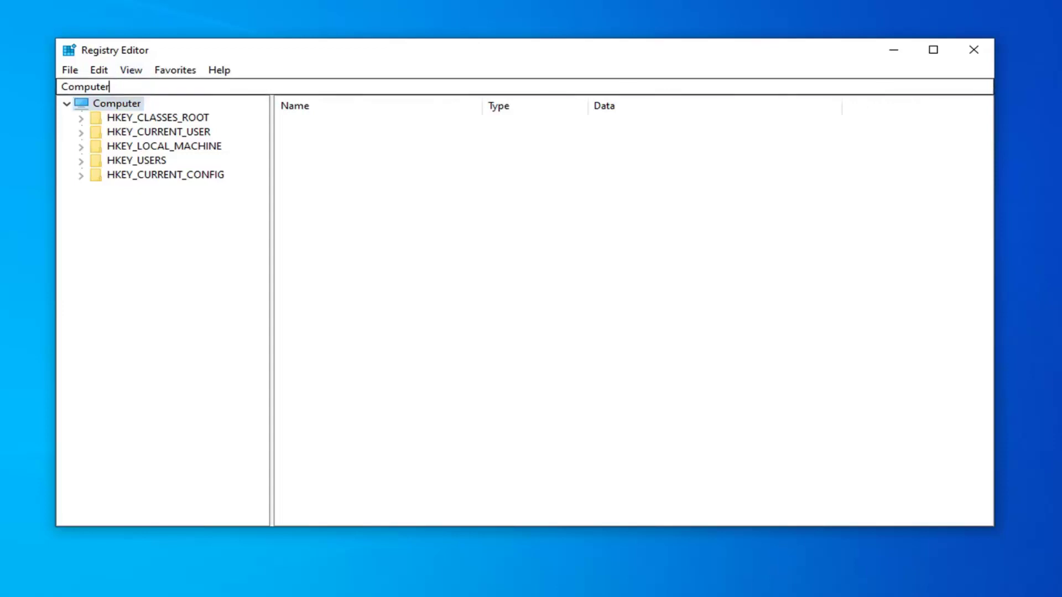
- Paste the CD-ROM class key {4d36e965-e325-11ce-bfc1-08002be10318} path into the address bar to open it
click(85, 87)
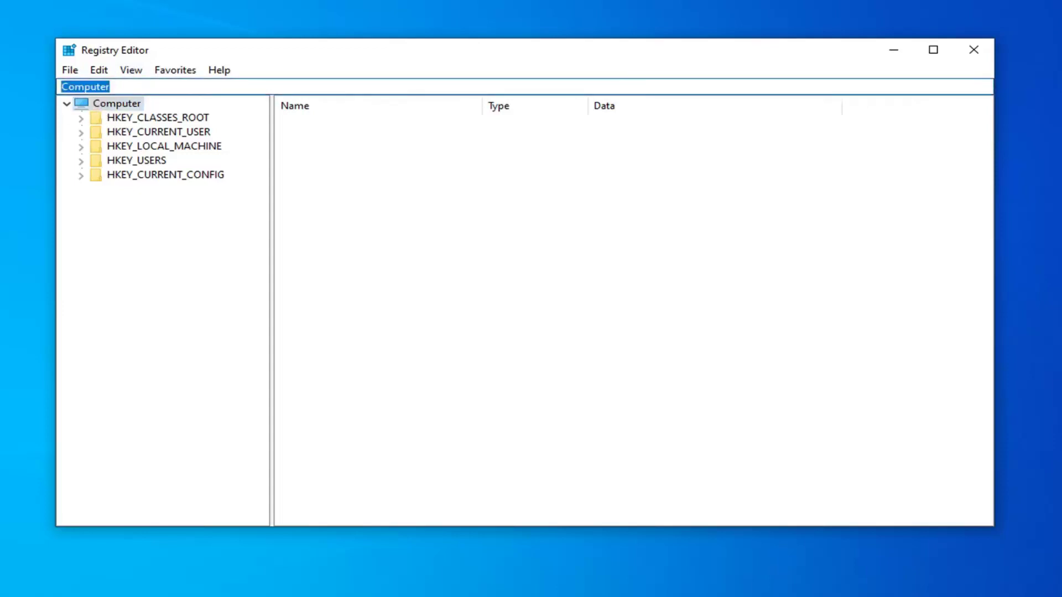
key(BackSpace)
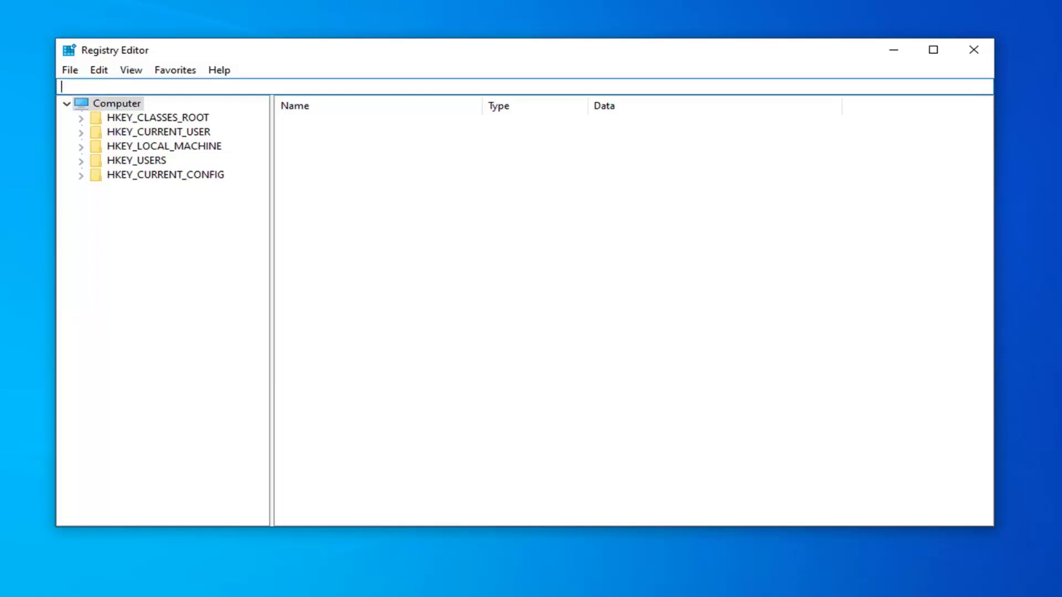
text(HKEY_LOCAL_MACHINE\SYSTEM\CurrentControlSet\Control\Class\{4D36E965-E325-11CE-BFC1-08002BE10318})
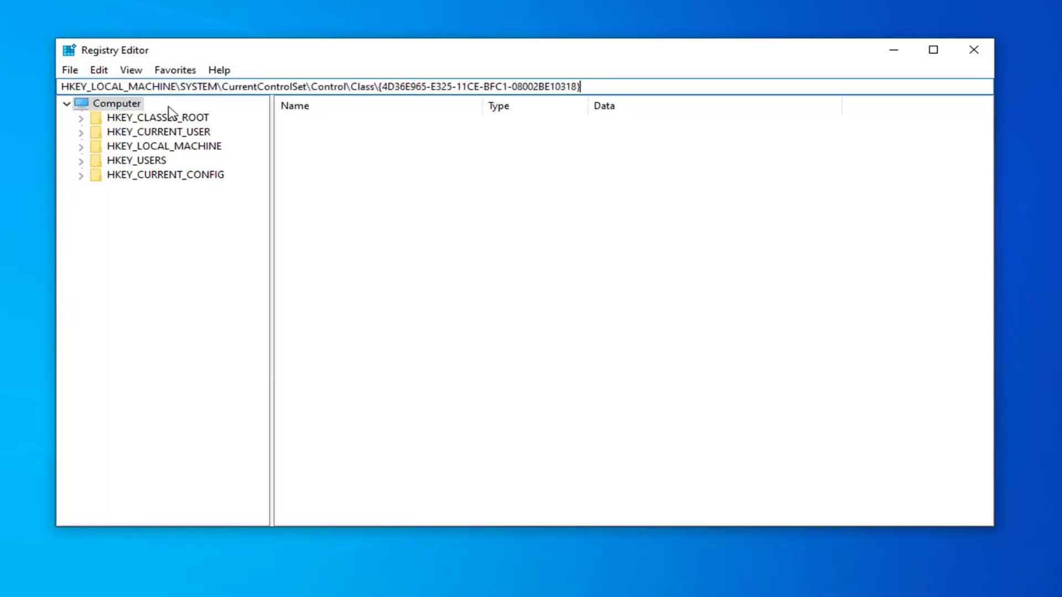
key(Return)
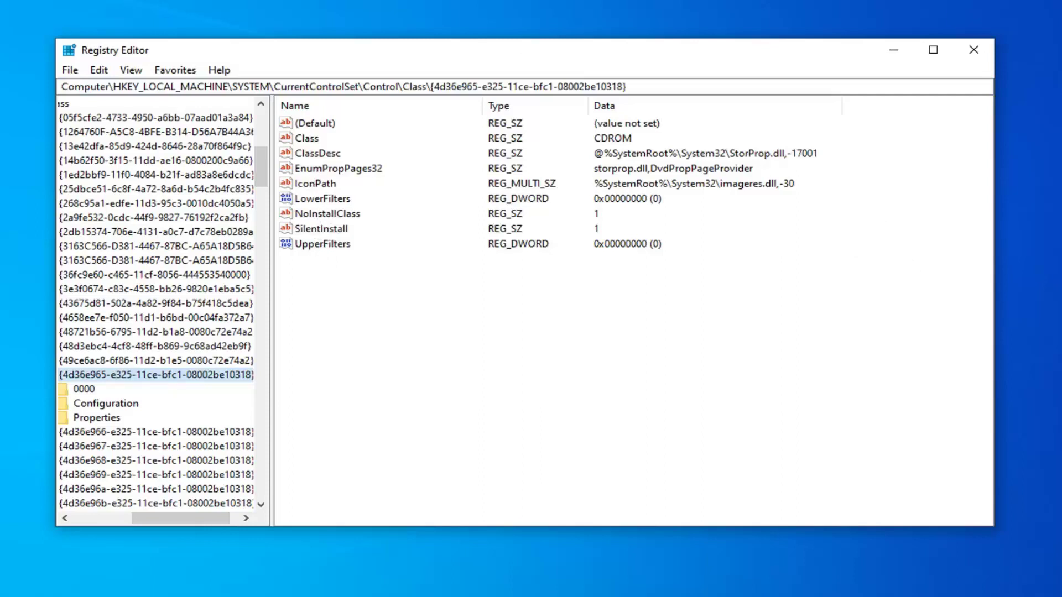
- Delete the LowerFilters and UpperFilters values, confirming each deletion
click(325, 203)
right_click(325, 203)
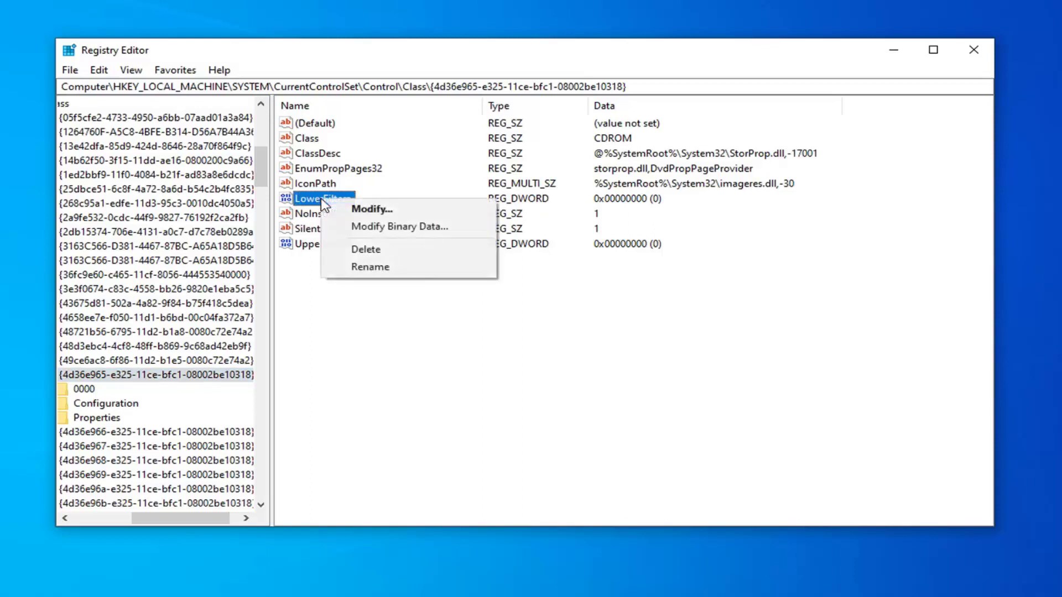
click(362, 259)
click(631, 293)
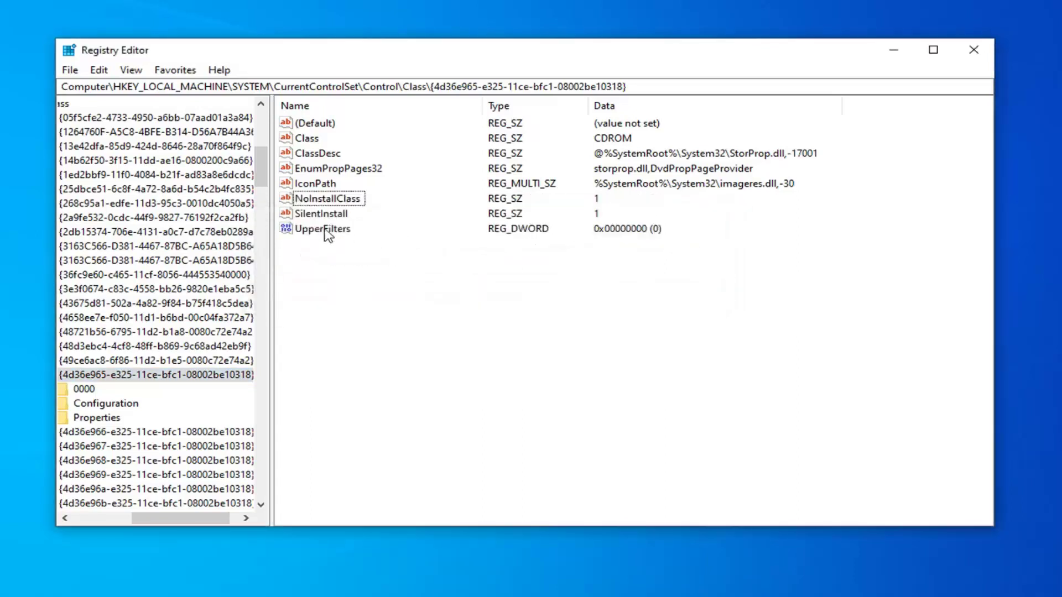
click(322, 230)
right_click(322, 236)
click(386, 283)
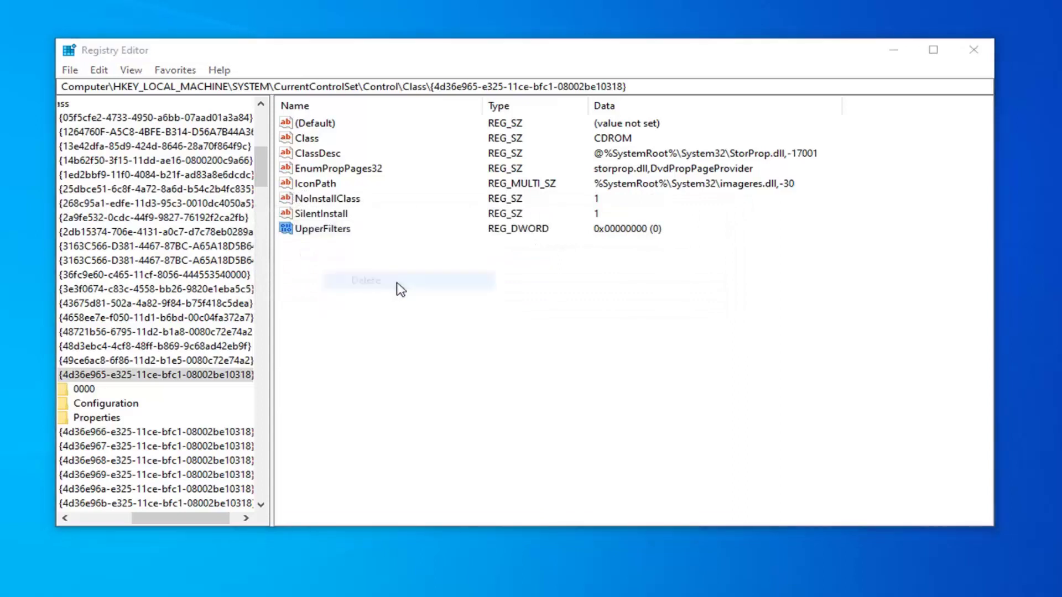
click(633, 293)
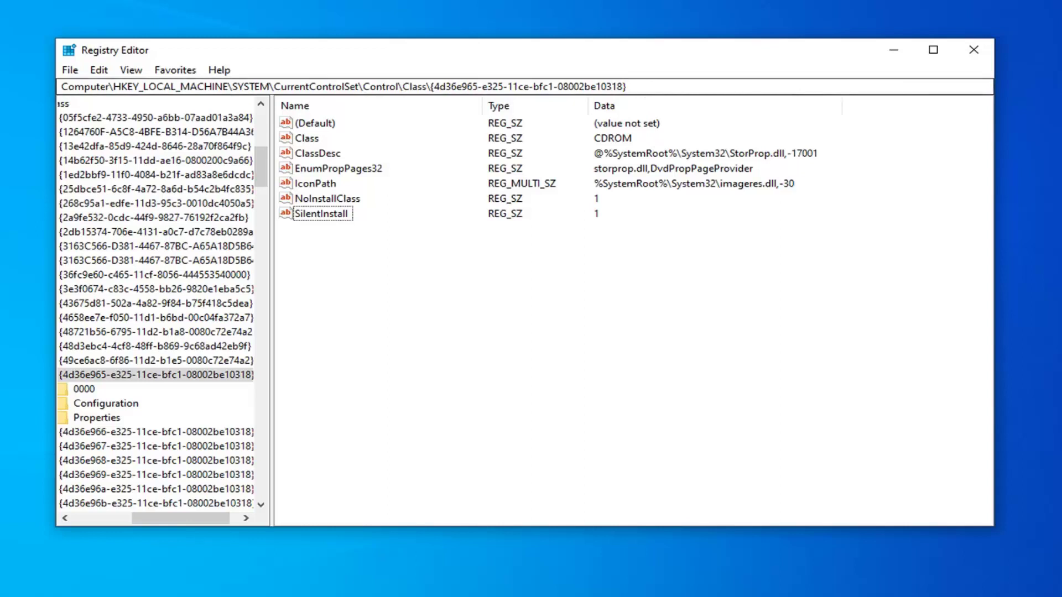
- Replace the address bar path with the pasted atapi service key path to open it
drag(630, 86, 62, 87)
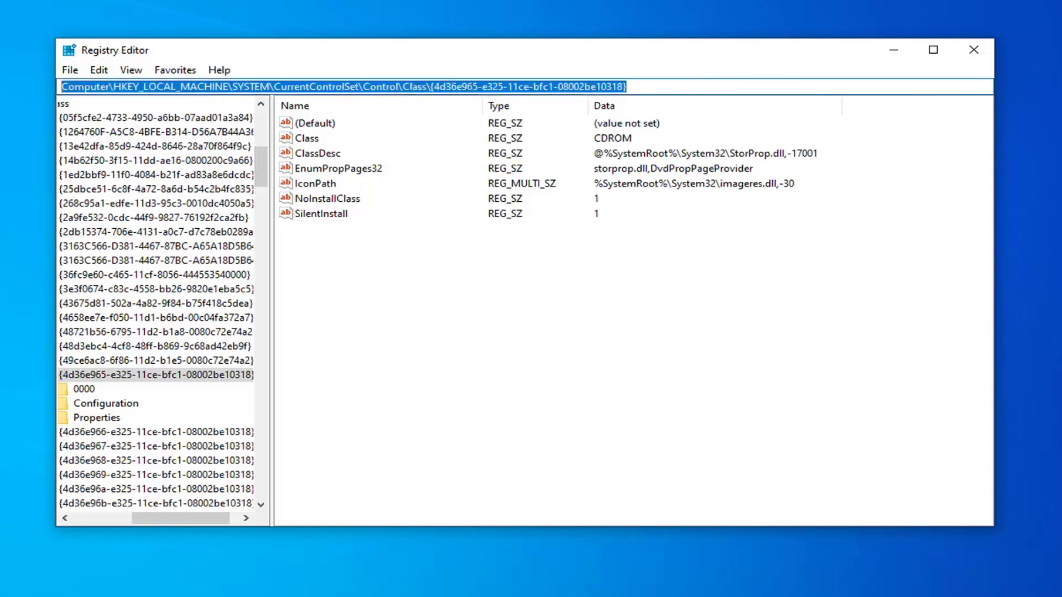
key(BackSpace)
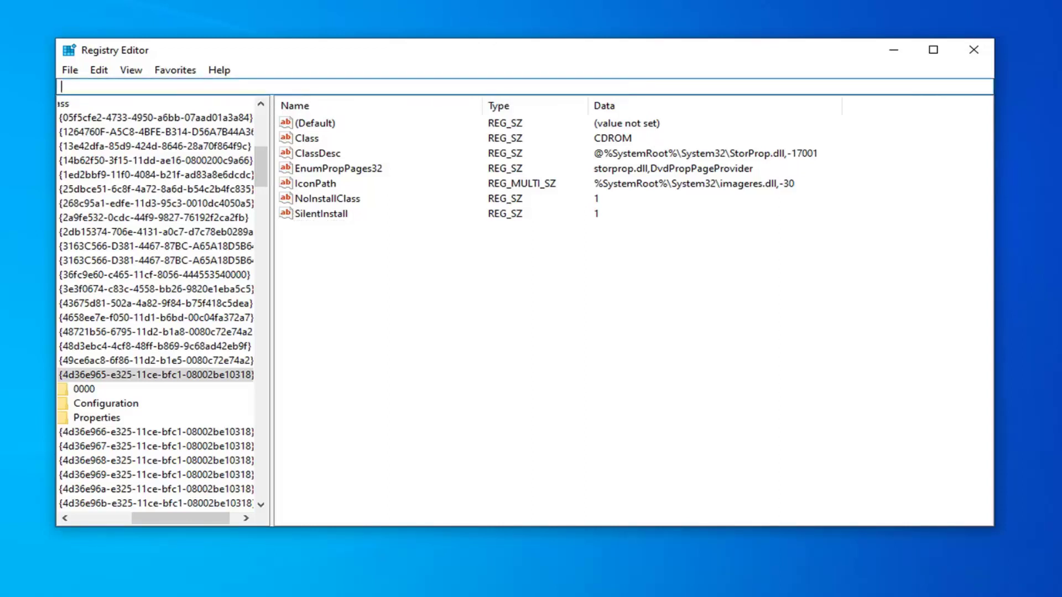
text(HKEY_LOCAL_MACHINE\SYSTEM\CurrentControlSet\Services\atapi)
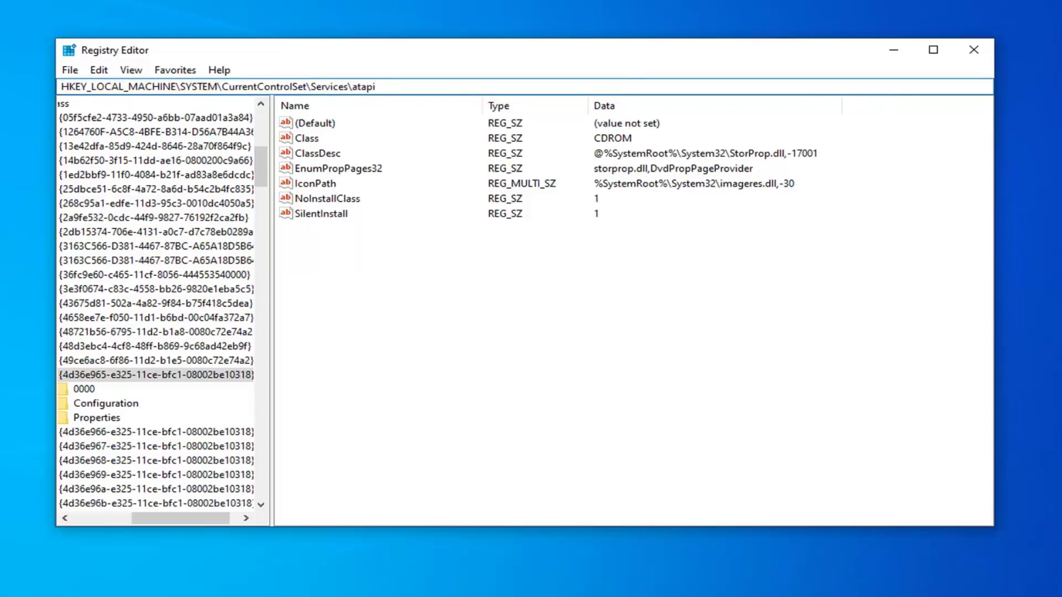
key(Return)
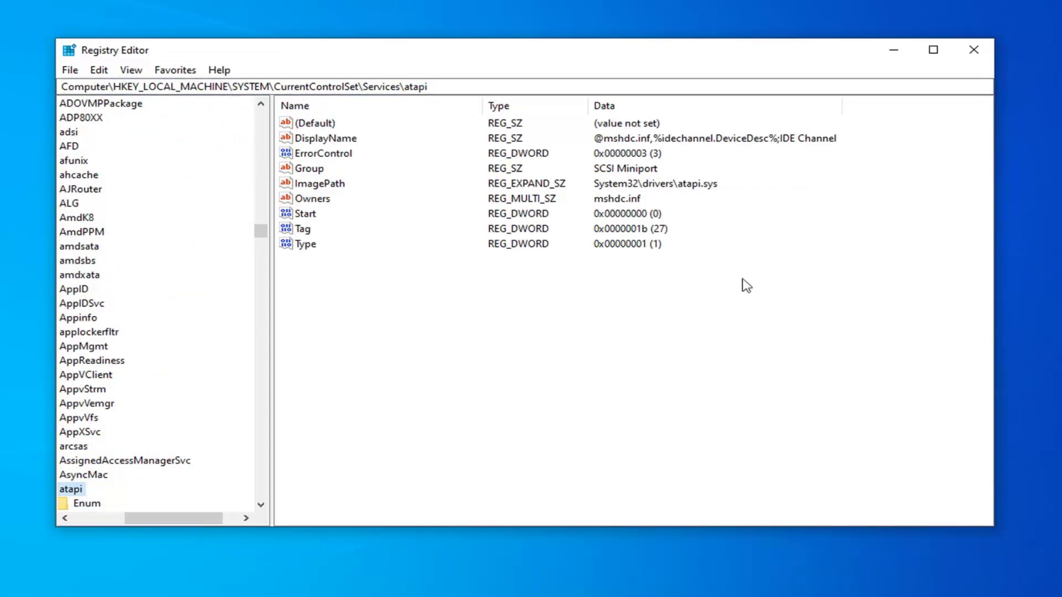
- Create a new subkey named Controller0 under atapi and open its values pane
right_click(337, 283)
mouse_move(377, 289)
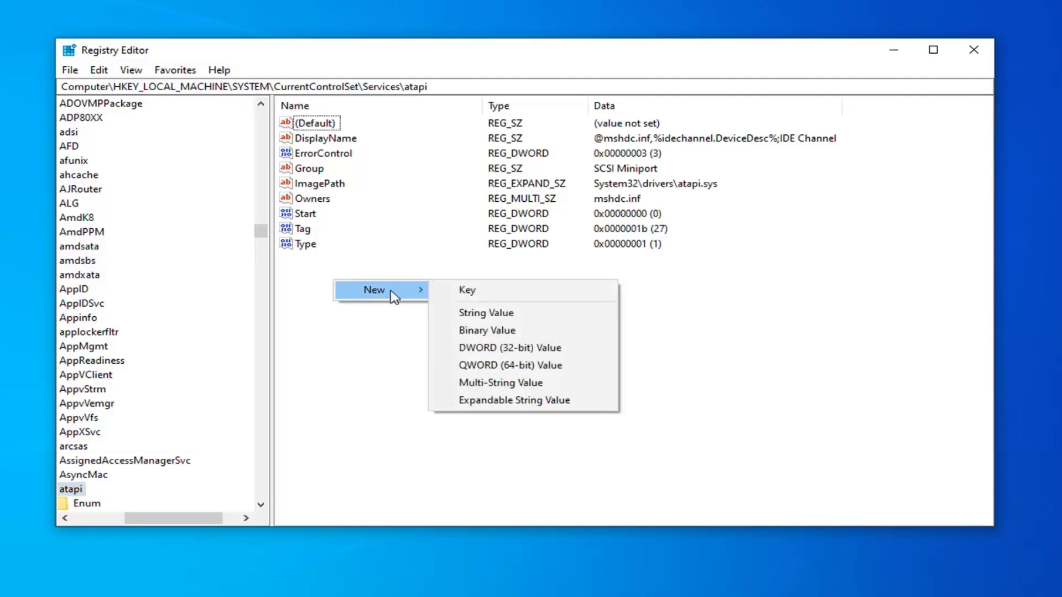
click(485, 291)
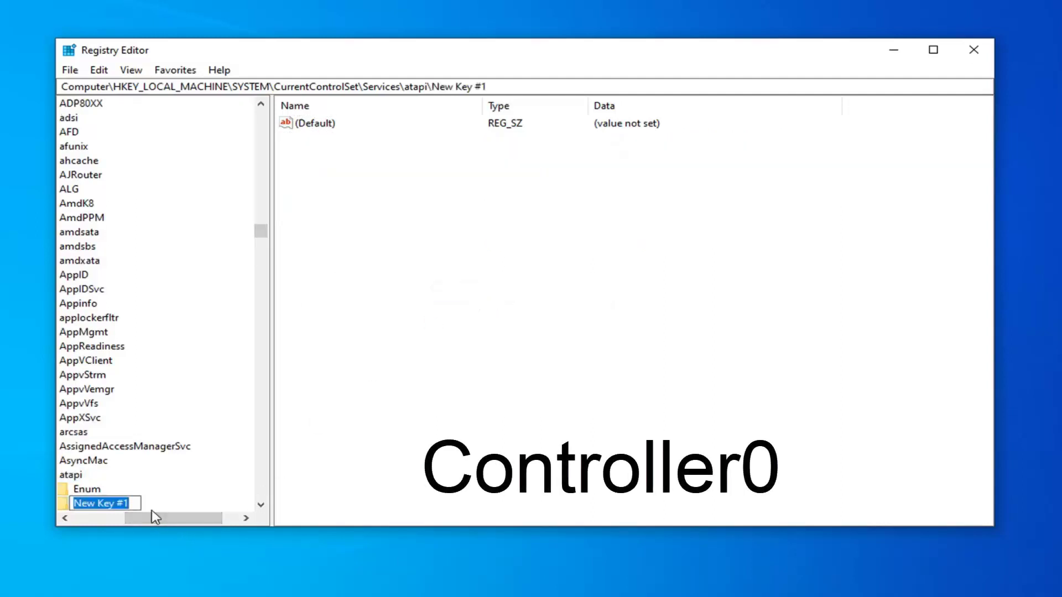
text(Controll)
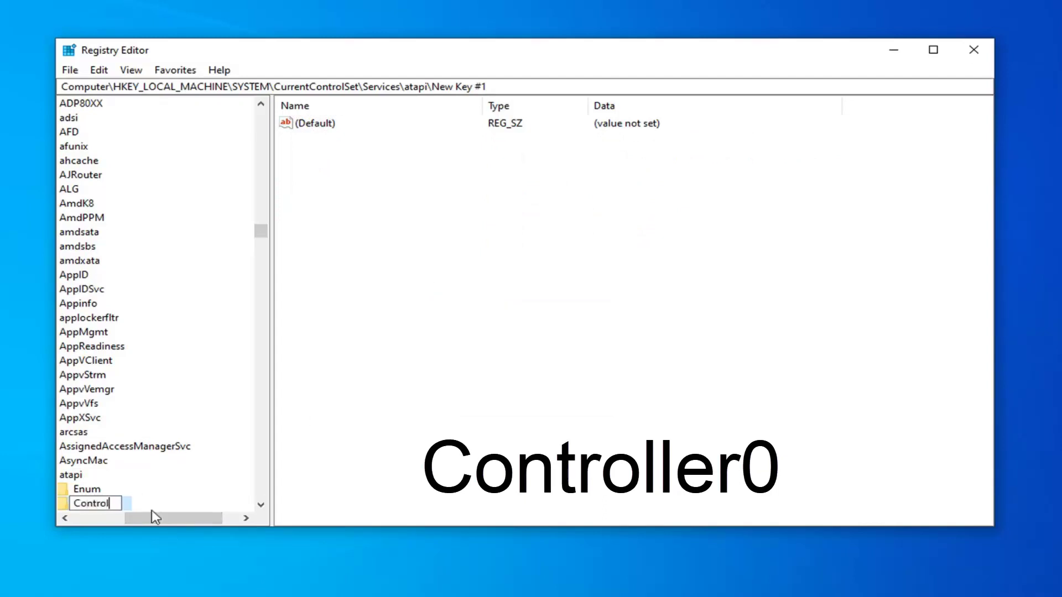
text(er0)
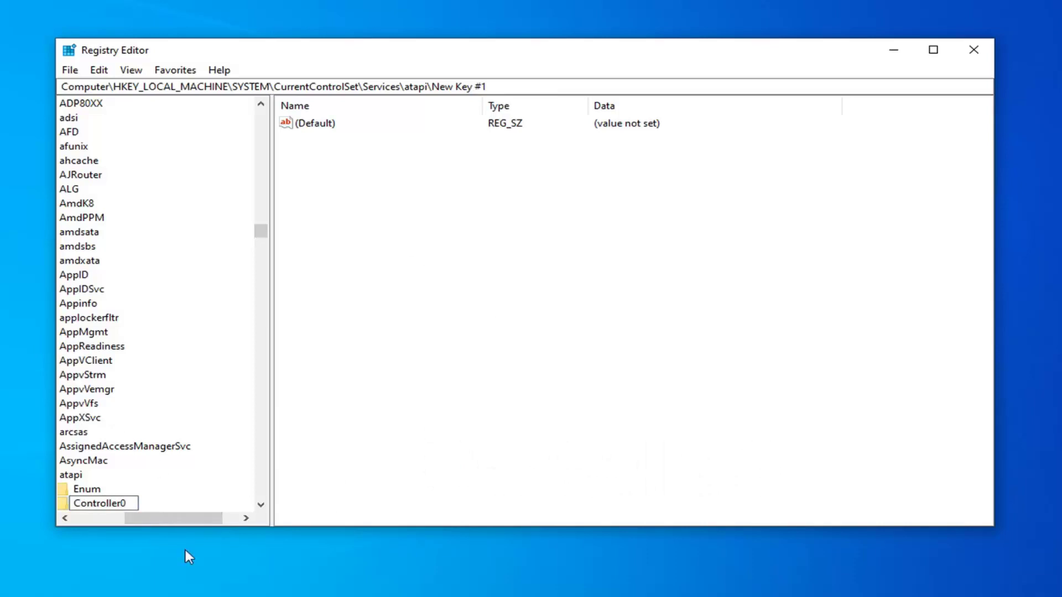
click(136, 521)
drag(135, 520, 104, 520)
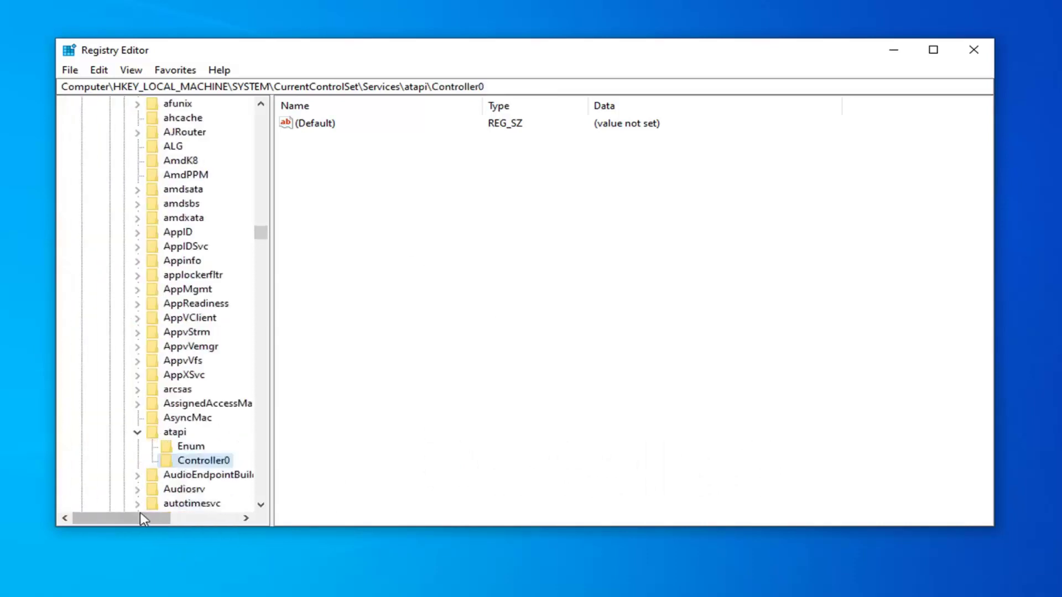
scroll(150, 497, down, 1)
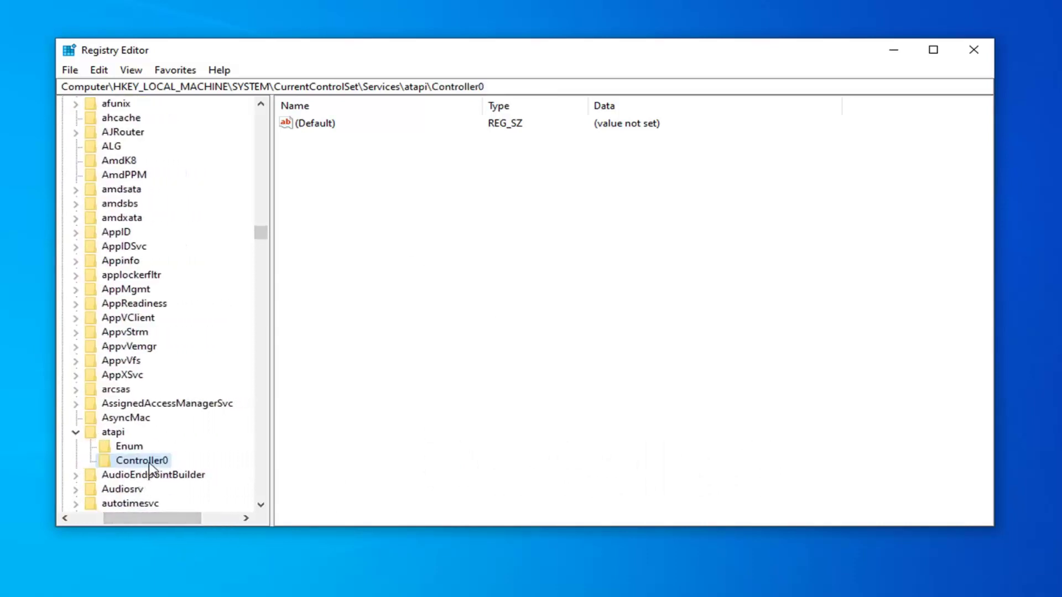
click(409, 253)
- Add a DWORD (32-bit) value EnumDevice1 to Controller0 with data 1
right_click(316, 148)
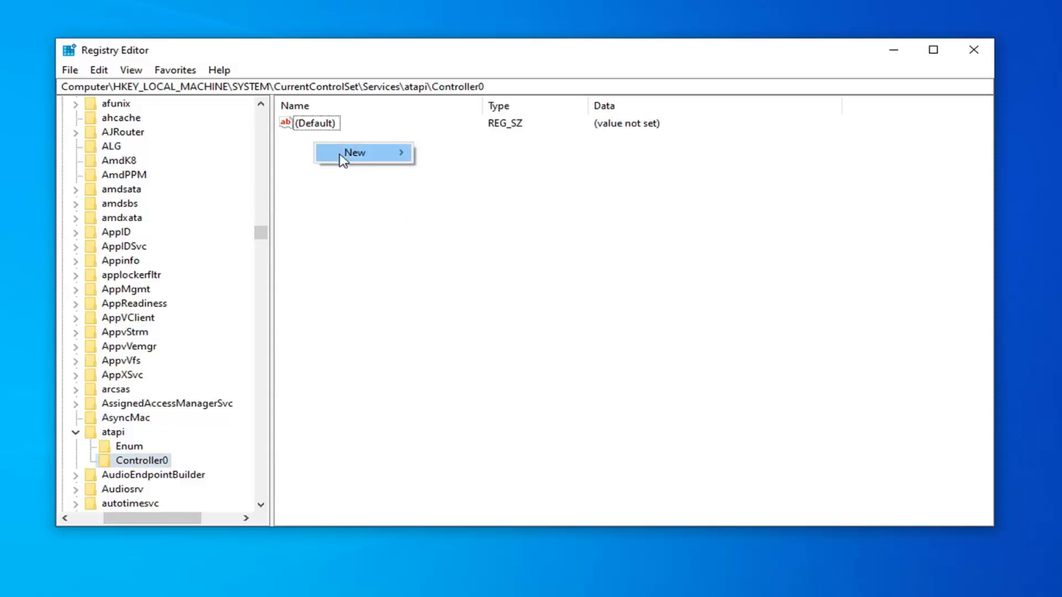
mouse_move(358, 153)
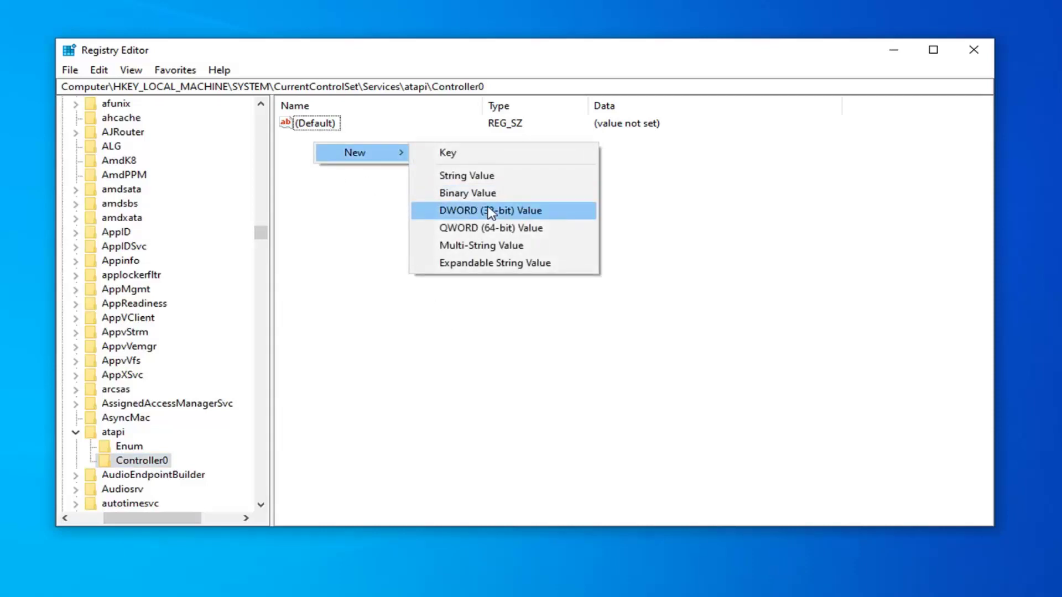
click(490, 214)
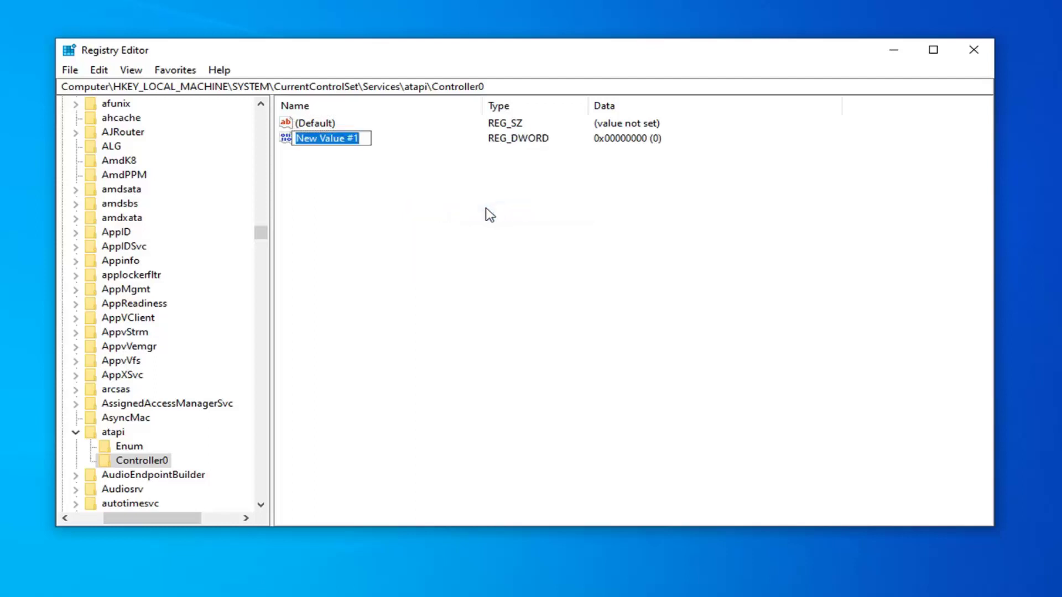
text(En)
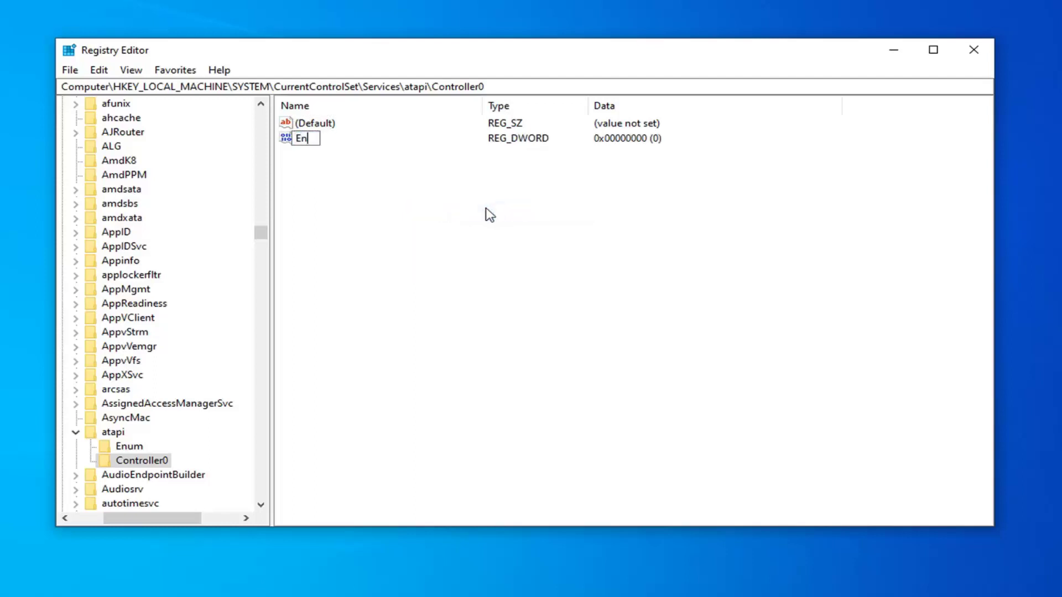
text(umDevice1)
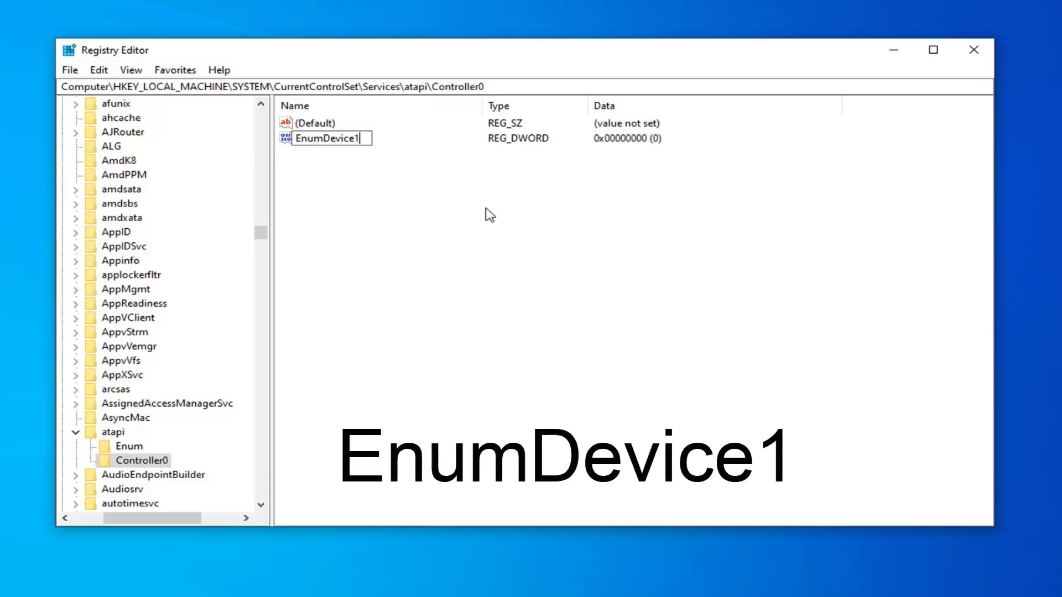
key(Return)
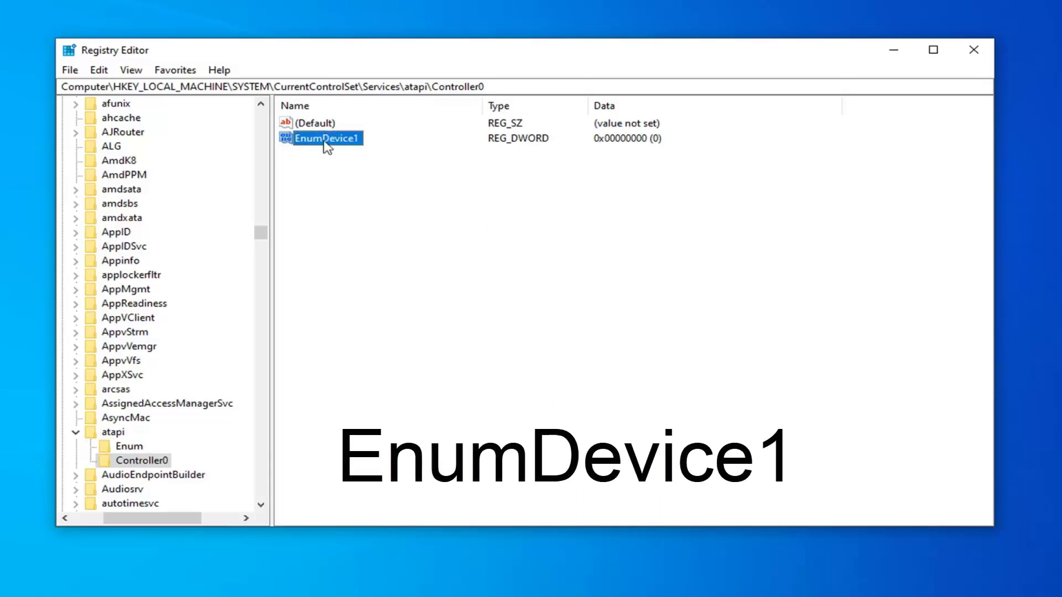
double_click(326, 139)
drag(274, 123, 540, 154)
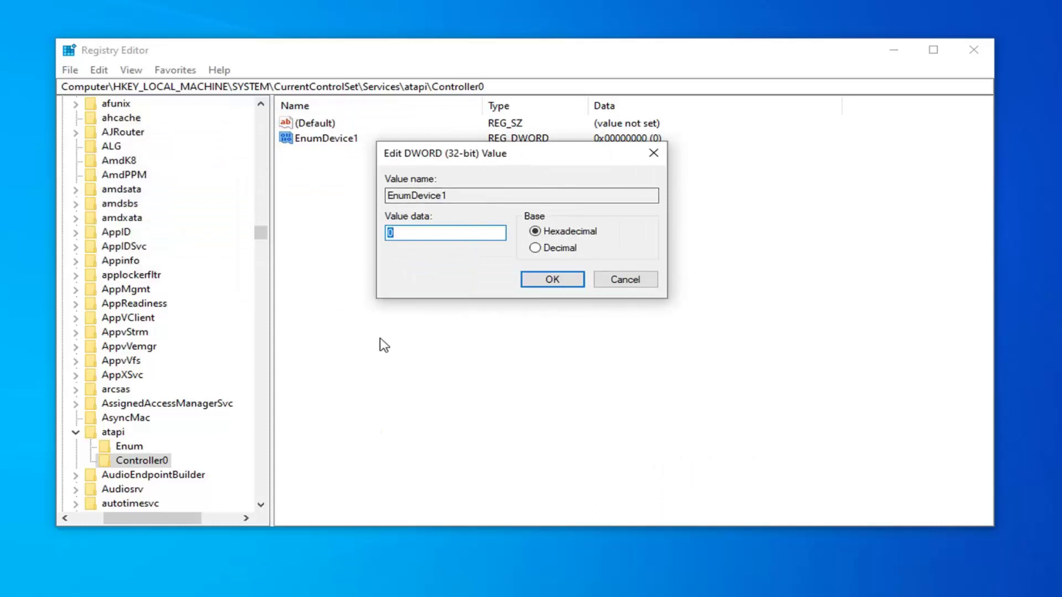
text(1)
click(552, 279)
- Collapse Control, CurrentControlSet, SYSTEM and HKEY_LOCAL_MACHINE back to Computer, then minimize the editor
click(113, 432)
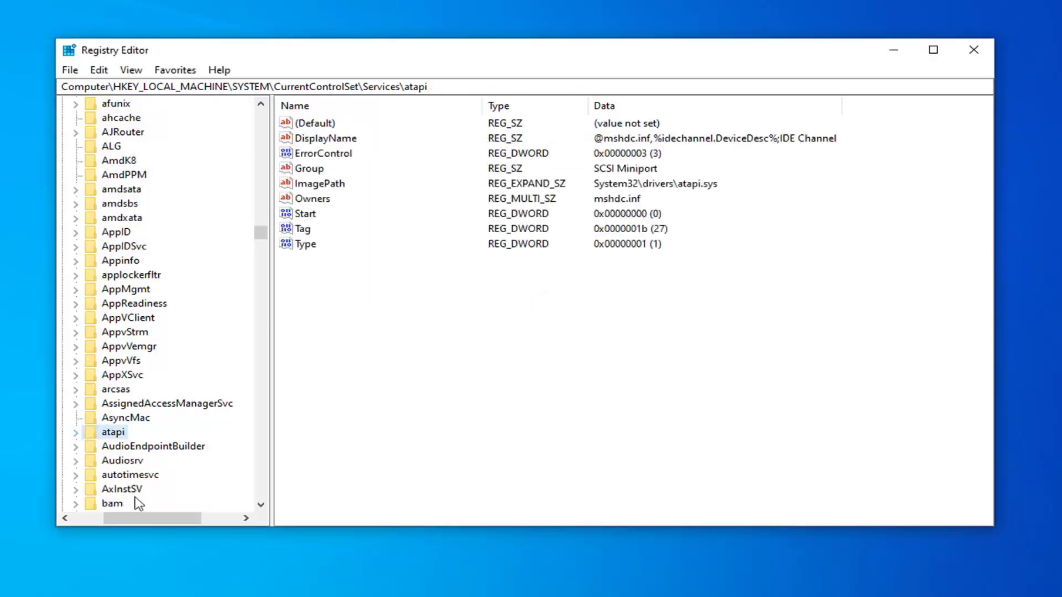
drag(149, 518, 92, 519)
scroll(141, 315, down, 10)
scroll(141, 315, down, 10)
scroll(143, 308, down, 5)
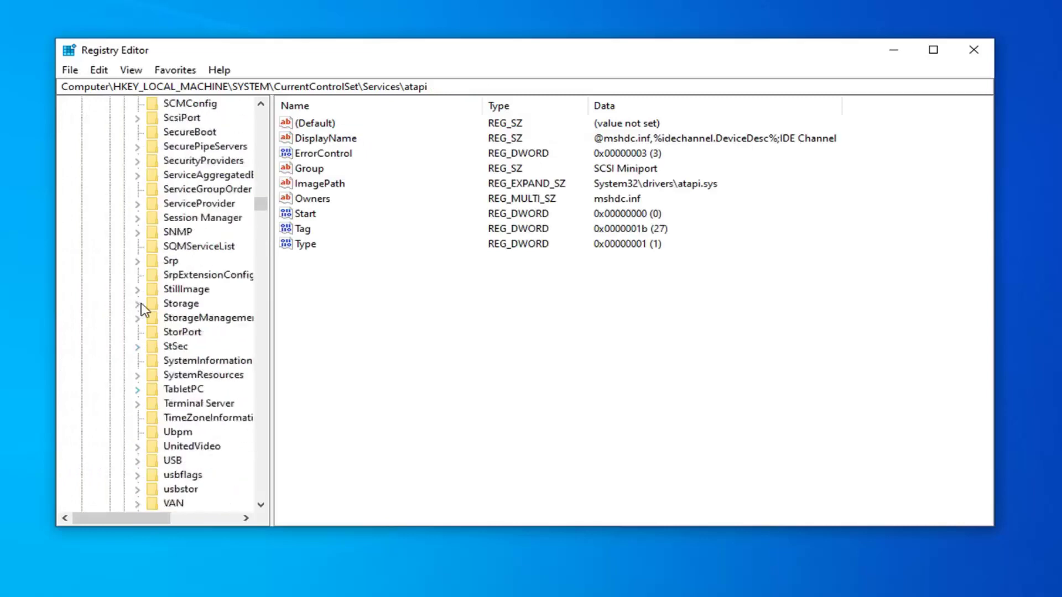
scroll(141, 311, up, 8)
scroll(139, 314, up, 8)
scroll(137, 315, up, 8)
scroll(134, 317, up, 6)
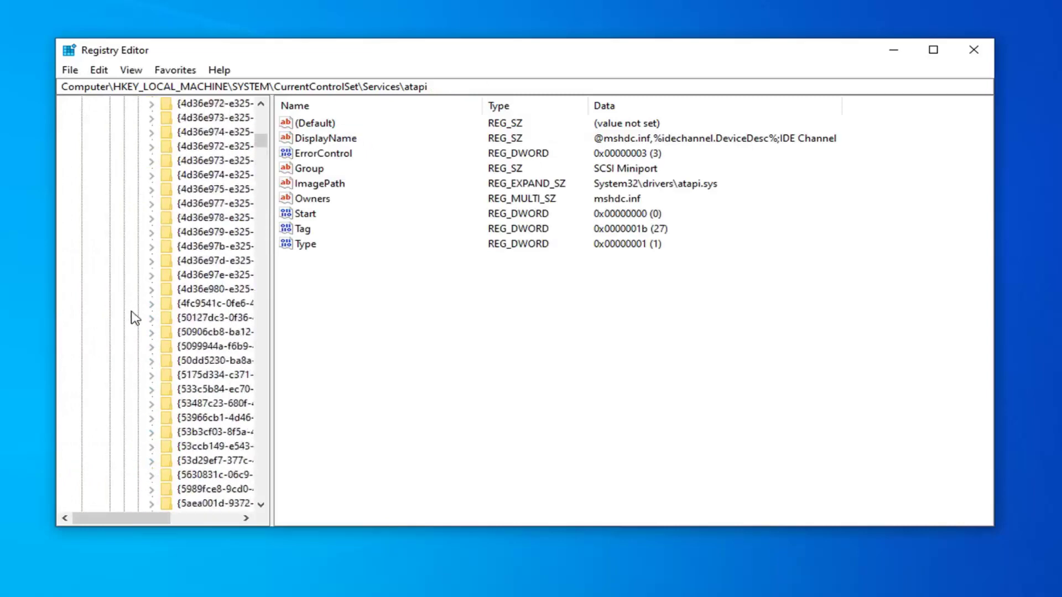
scroll(135, 317, up, 8)
scroll(134, 307, up, 8)
click(123, 232)
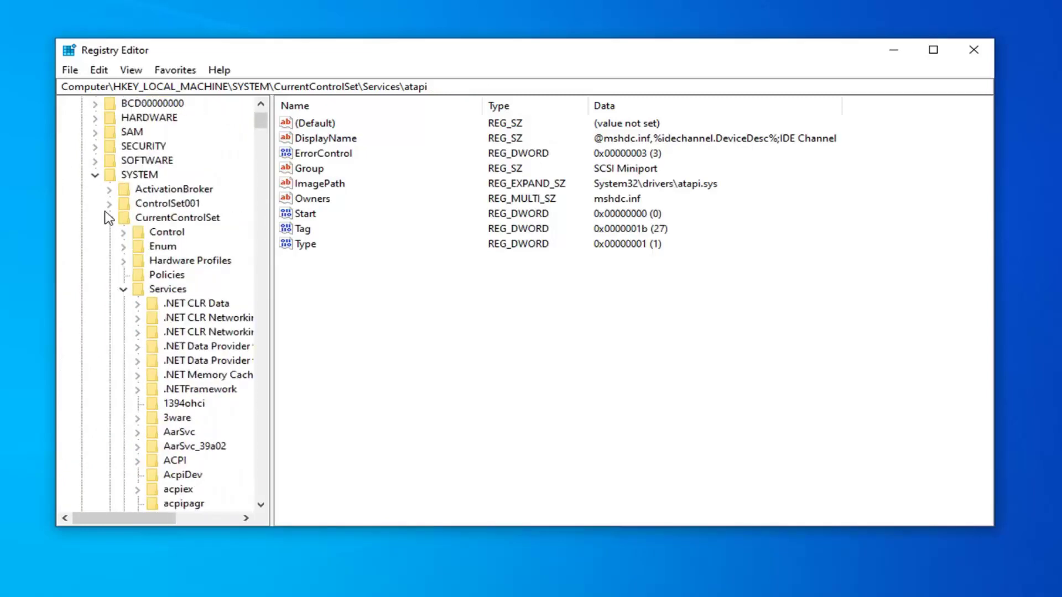
click(108, 218)
click(95, 232)
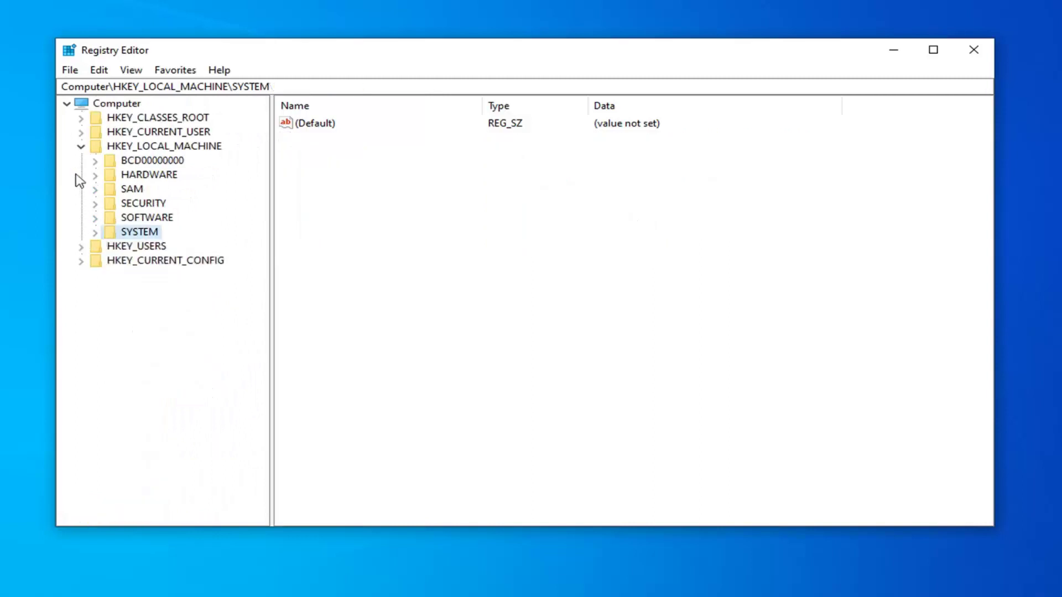
click(80, 146)
click(116, 103)
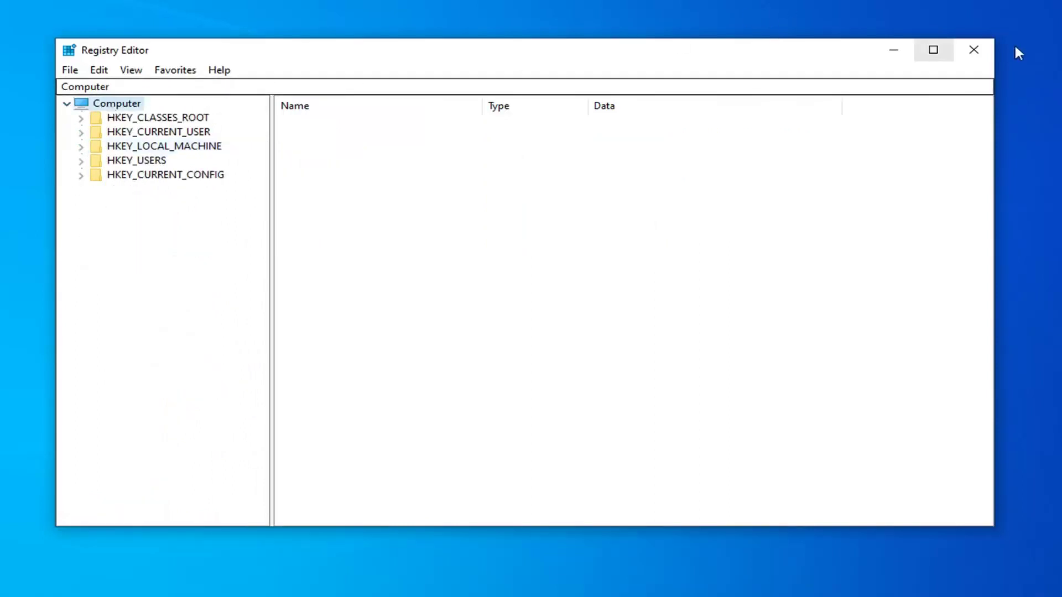